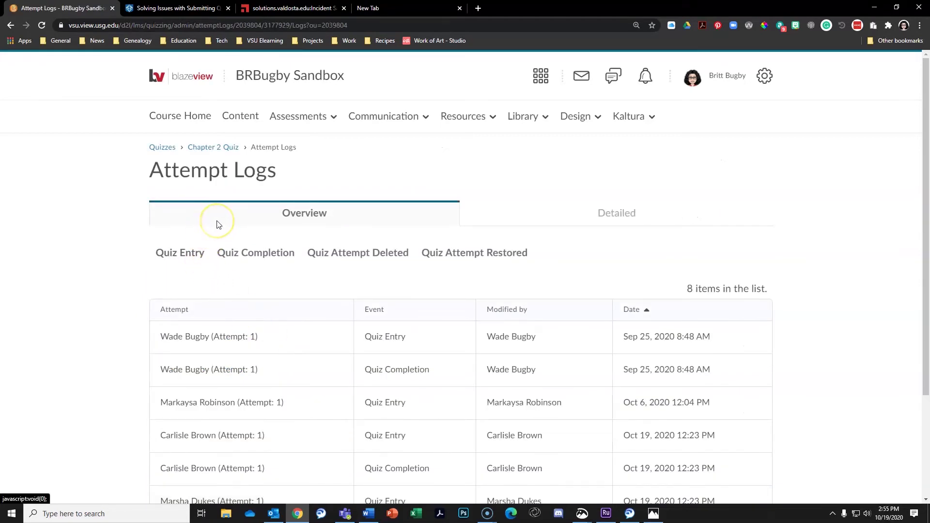
Examine the Chapter 2 Quiz attempt logs in both the overview and detailed views, including the Quiz Entry and Quiz Completion event filters
{"action": "left_click", "coordinate": [235, 219]}
{"action": "left_click", "coordinate": [599, 213]}
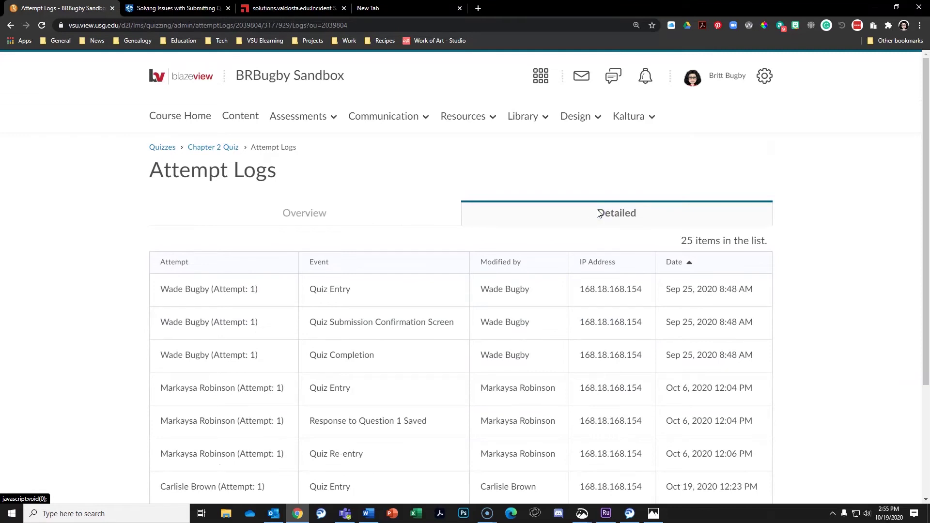
{"action": "left_click", "coordinate": [301, 214]}
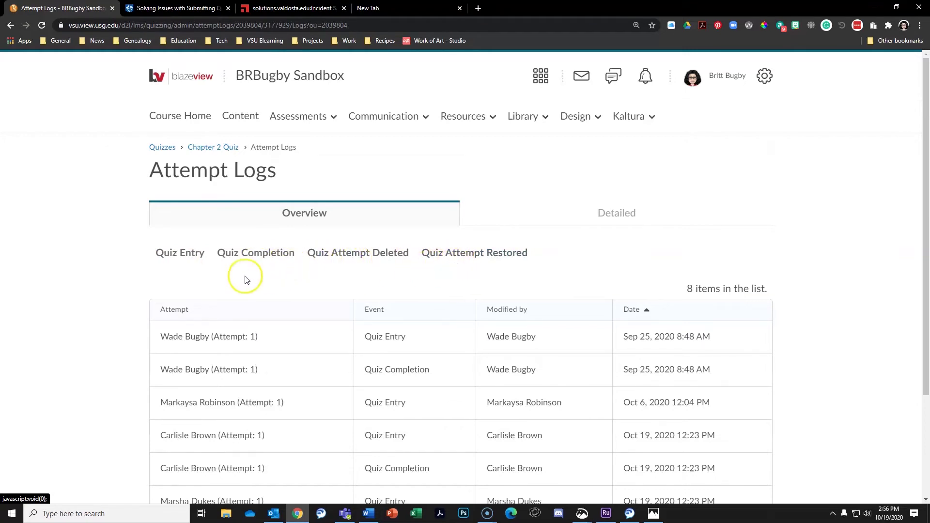
{"action": "scroll", "coordinate": [99, 362], "scroll_direction": "down", "scroll_amount": 2}
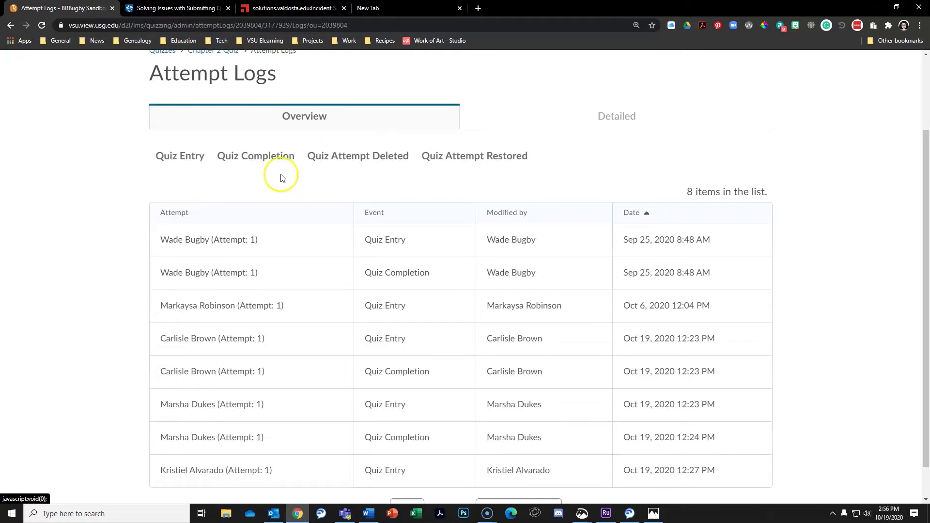
{"action": "left_click", "coordinate": [254, 156]}
{"action": "left_click", "coordinate": [257, 214]}
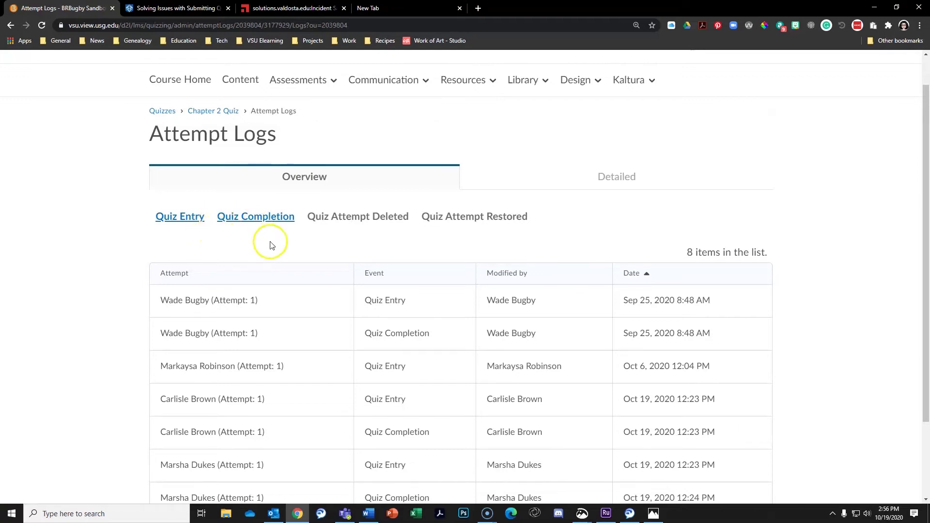
{"action": "scroll", "coordinate": [436, 213], "scroll_direction": "up", "scroll_amount": 1}
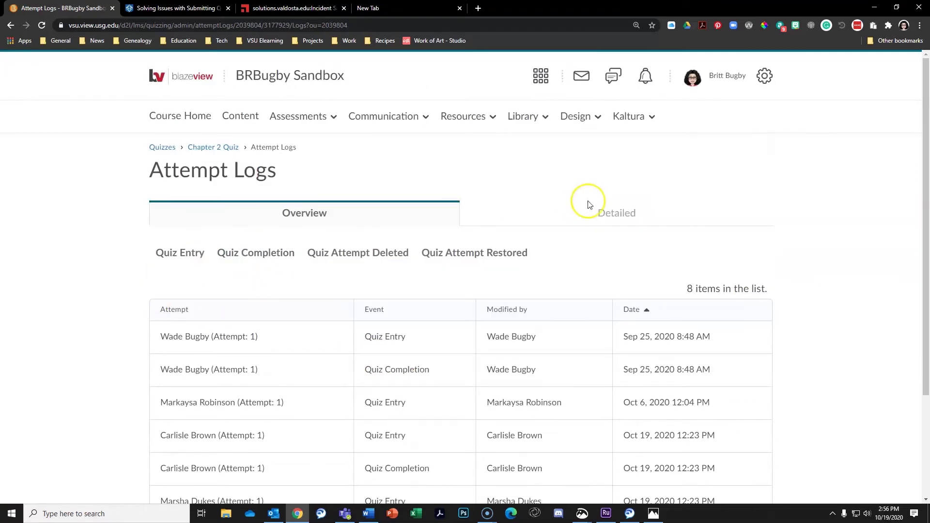
{"action": "left_click", "coordinate": [612, 213]}
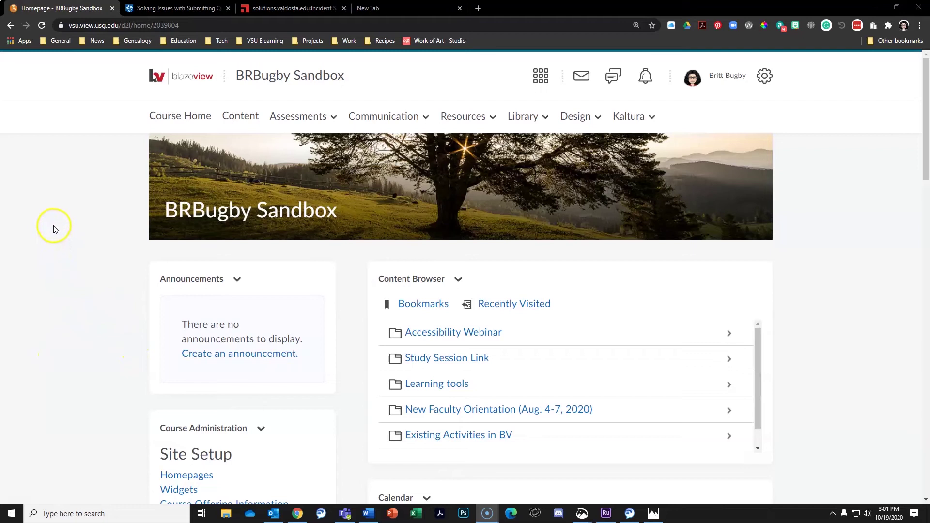
Go to the course's quizzes and open the grading page for Chapter 2 Quiz
{"action": "left_click", "coordinate": [298, 121]}
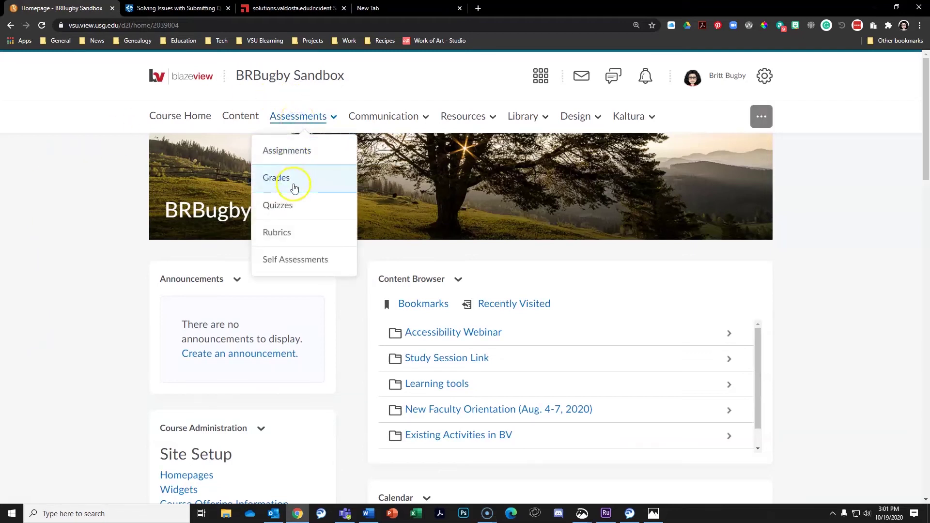
{"action": "left_click", "coordinate": [289, 211]}
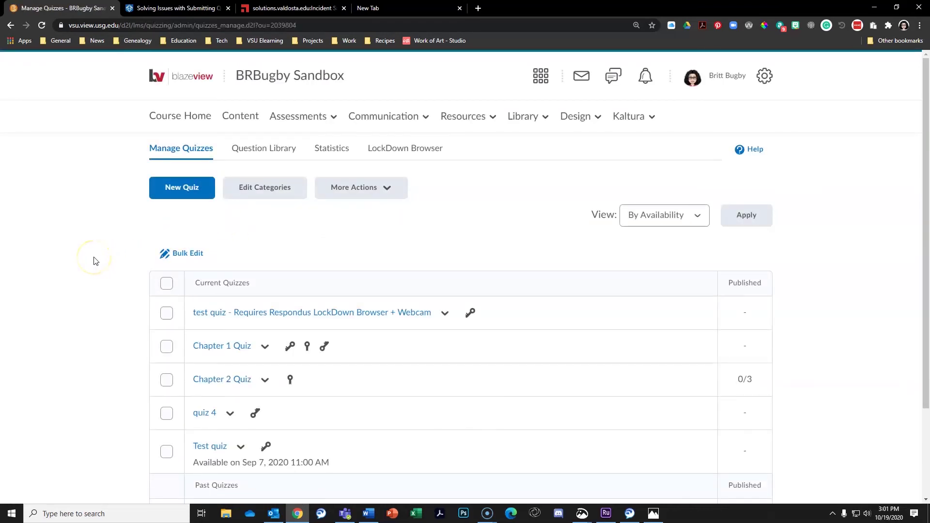
{"action": "left_click", "coordinate": [265, 380]}
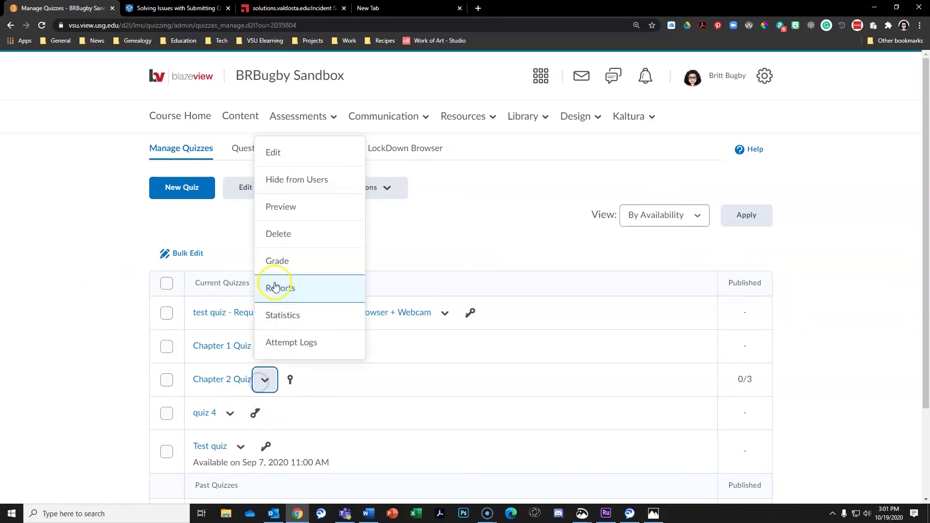
{"action": "left_click", "coordinate": [273, 265]}
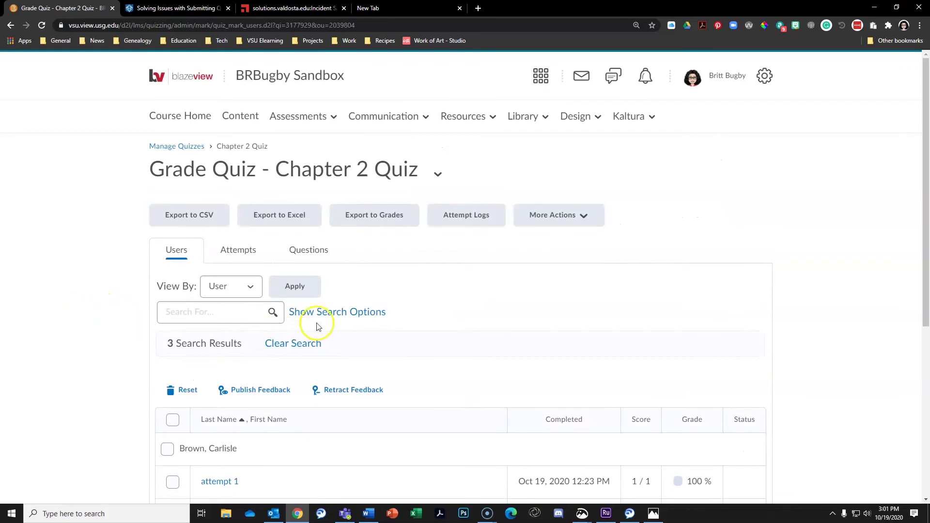
Reveal the search options and search for quiz takers restricted to "Users with attempts in progress"
{"action": "left_click", "coordinate": [329, 316]}
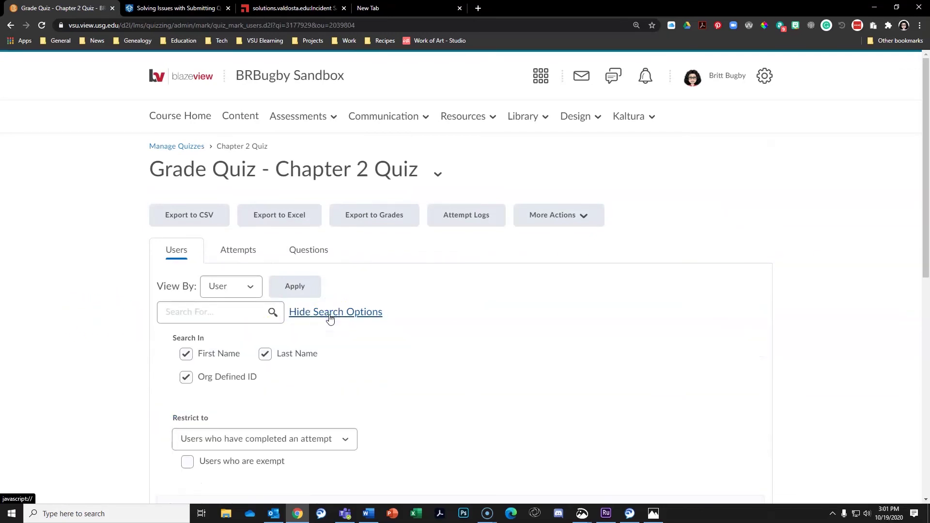
{"action": "left_click", "coordinate": [200, 318]}
{"action": "scroll", "coordinate": [114, 381], "scroll_direction": "down", "scroll_amount": 2}
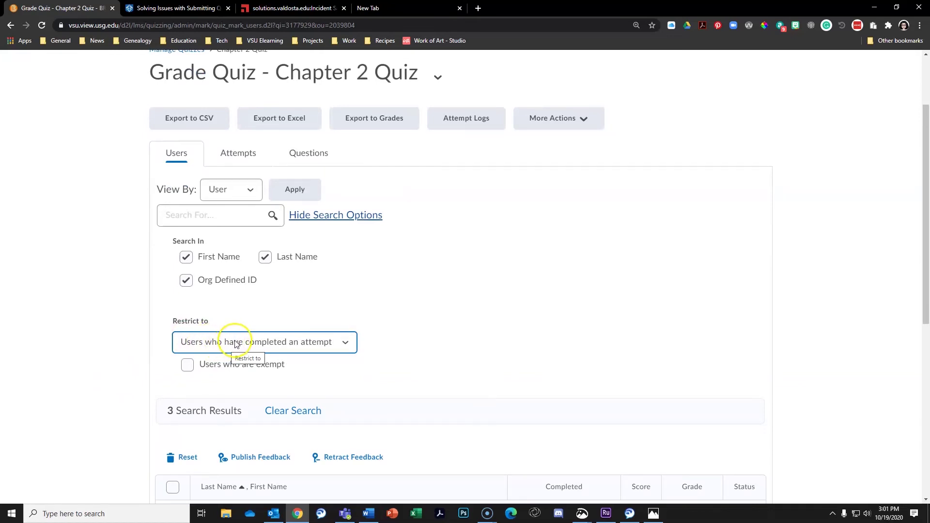
{"action": "left_click", "coordinate": [341, 343]}
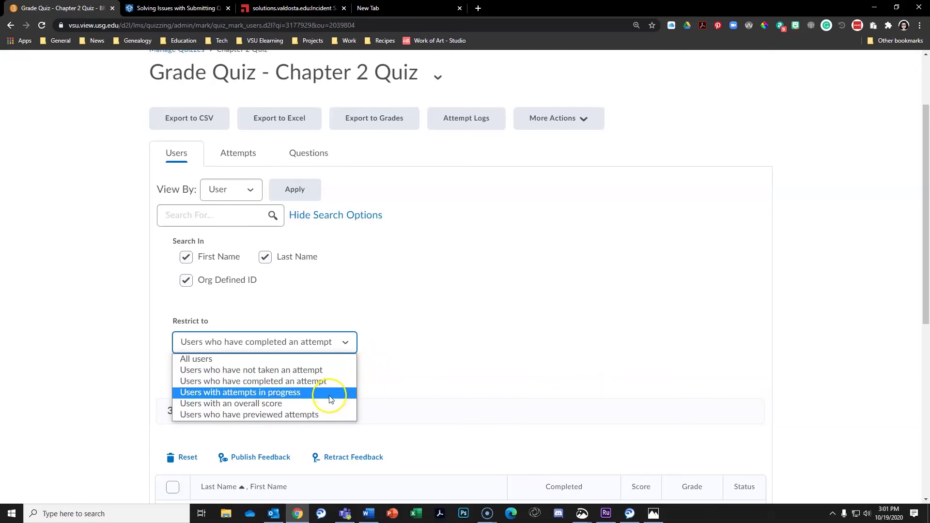
{"action": "left_click", "coordinate": [304, 393]}
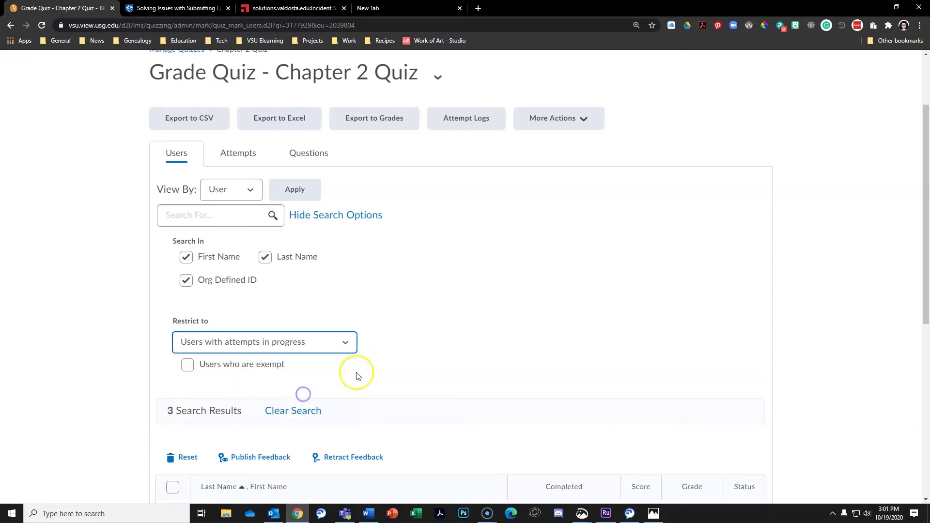
{"action": "left_click", "coordinate": [273, 217]}
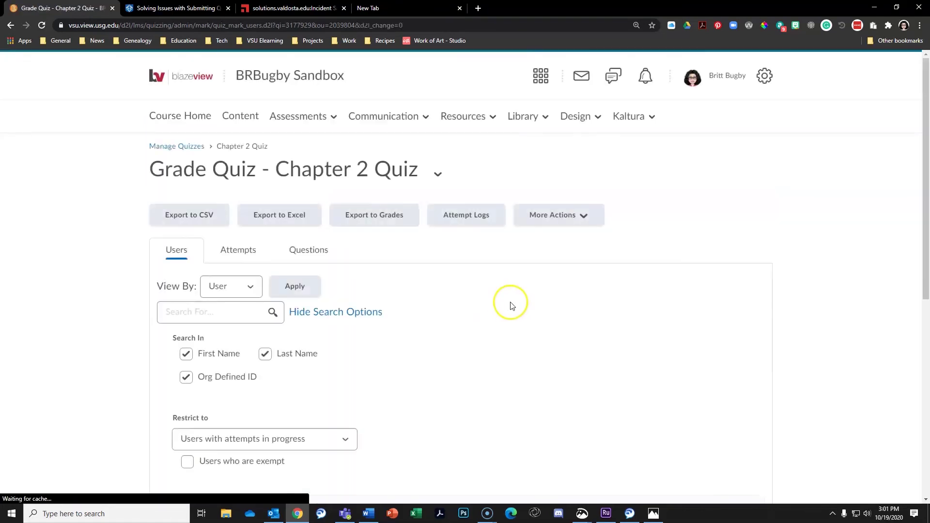
Enter the quiz as the first listed student with an in-progress attempt and submit attempt 1 on their behalf
{"action": "scroll", "coordinate": [530, 329], "scroll_direction": "down", "scroll_amount": 2}
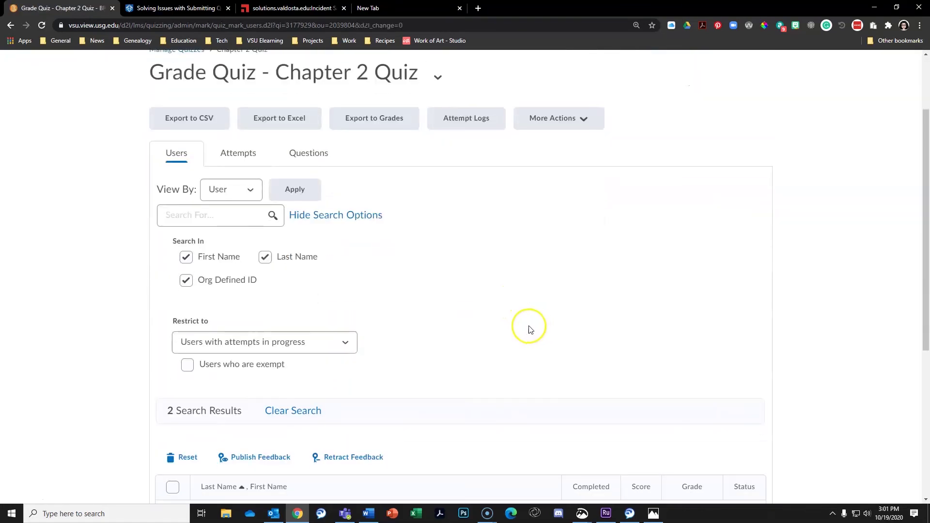
{"action": "scroll", "coordinate": [530, 329], "scroll_direction": "down", "scroll_amount": 2}
{"action": "scroll", "coordinate": [482, 220], "scroll_direction": "down", "scroll_amount": 2}
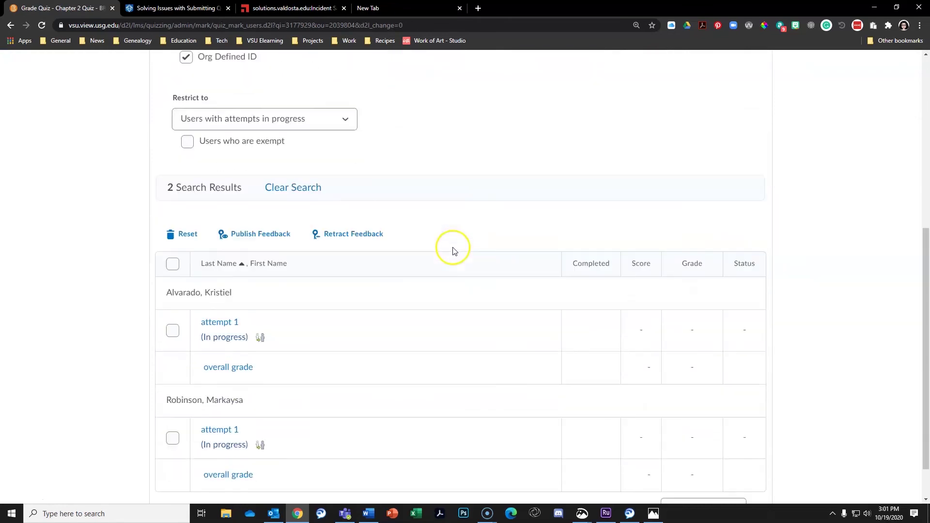
{"action": "scroll", "coordinate": [453, 251], "scroll_direction": "down", "scroll_amount": 1}
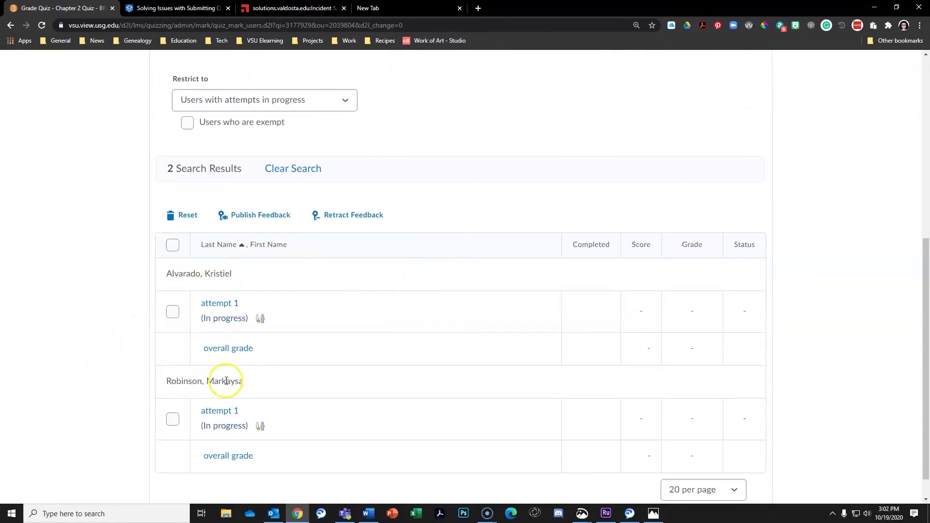
{"action": "left_click", "coordinate": [261, 320]}
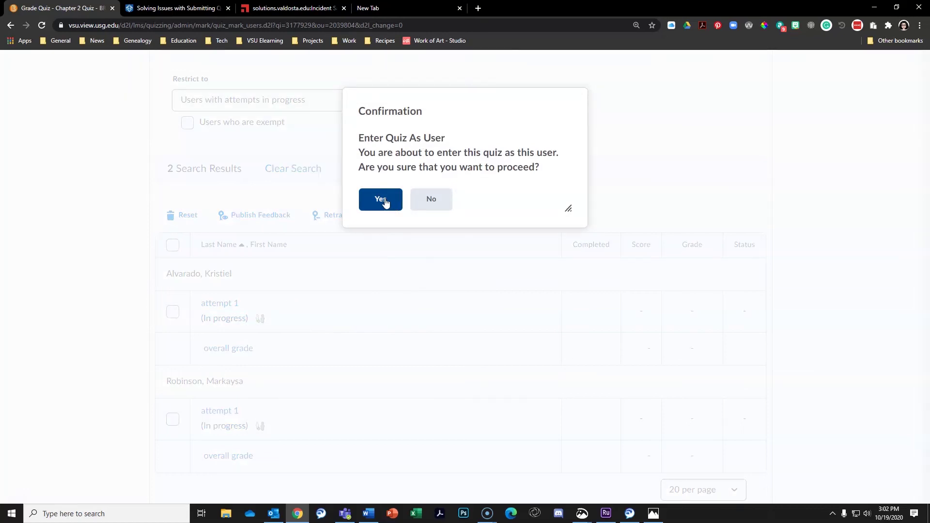
{"action": "left_click", "coordinate": [383, 201]}
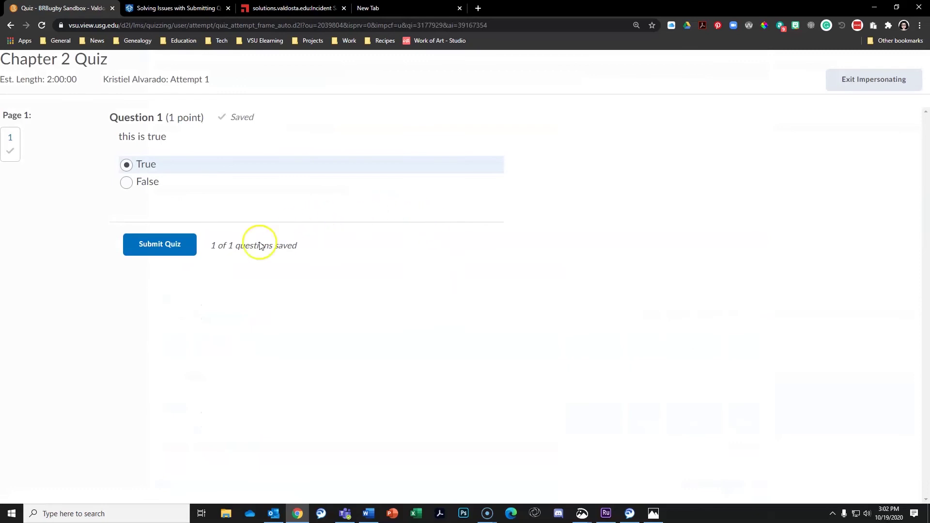
{"action": "left_click", "coordinate": [146, 247]}
{"action": "left_click", "coordinate": [140, 217]}
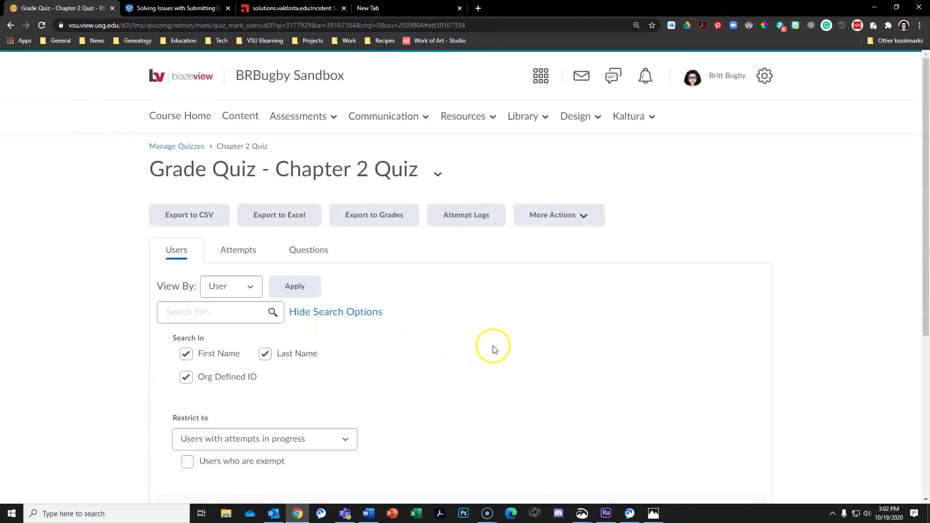
Reset the remaining student's in-progress attempt 1 and confirm its deletion
{"action": "scroll", "coordinate": [494, 345], "scroll_direction": "down", "scroll_amount": 5}
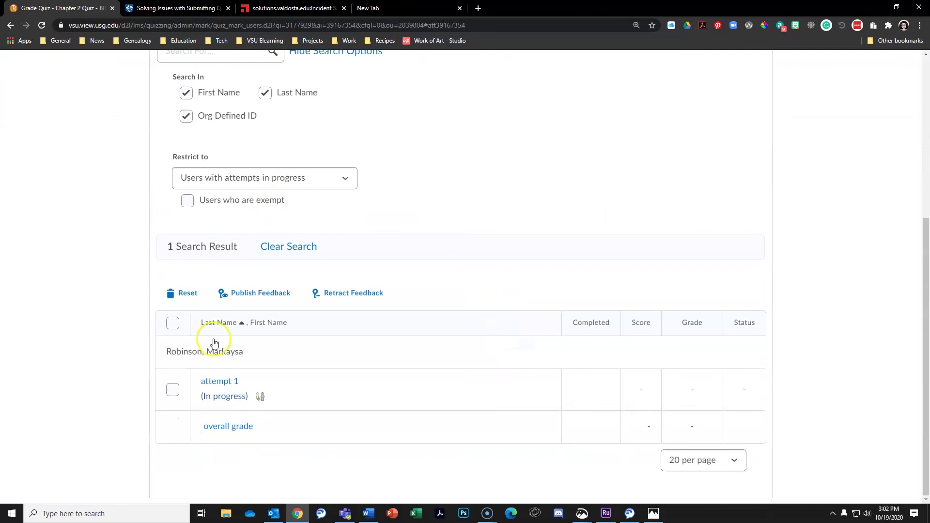
{"action": "scroll", "coordinate": [56, 347], "scroll_direction": "up", "scroll_amount": 2}
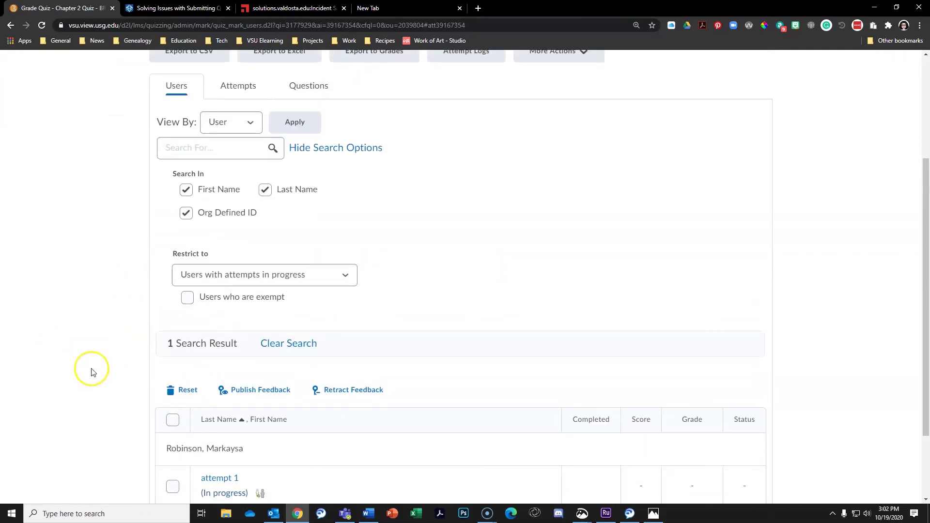
{"action": "scroll", "coordinate": [93, 370], "scroll_direction": "up", "scroll_amount": 3}
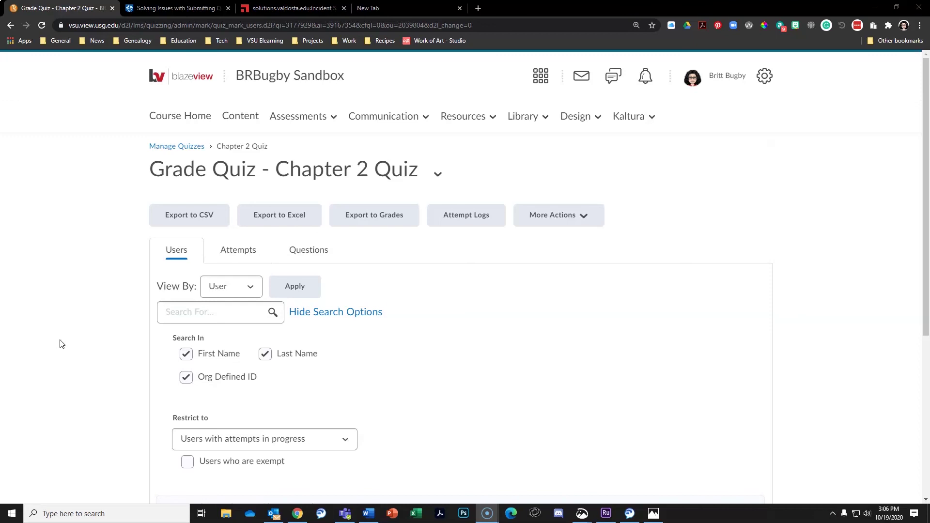
{"action": "scroll", "coordinate": [115, 400], "scroll_direction": "down", "scroll_amount": 5}
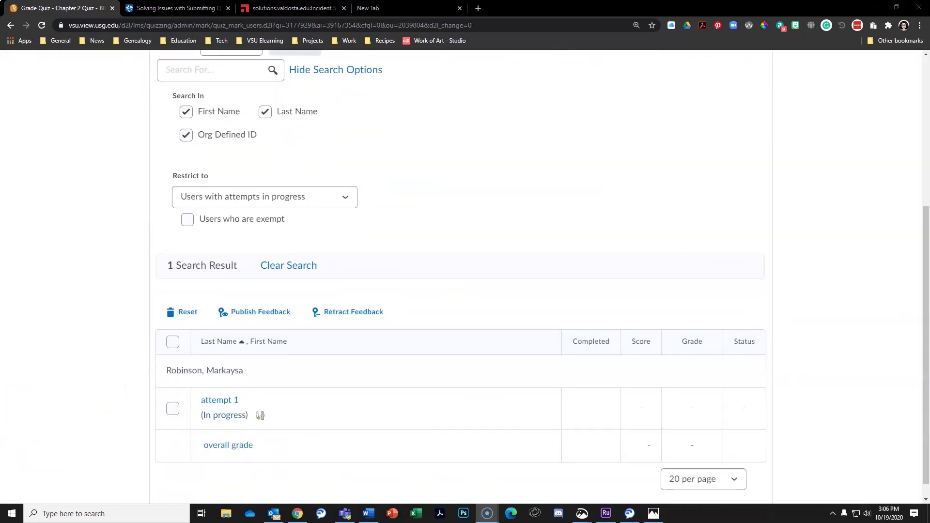
{"action": "left_click", "coordinate": [173, 411]}
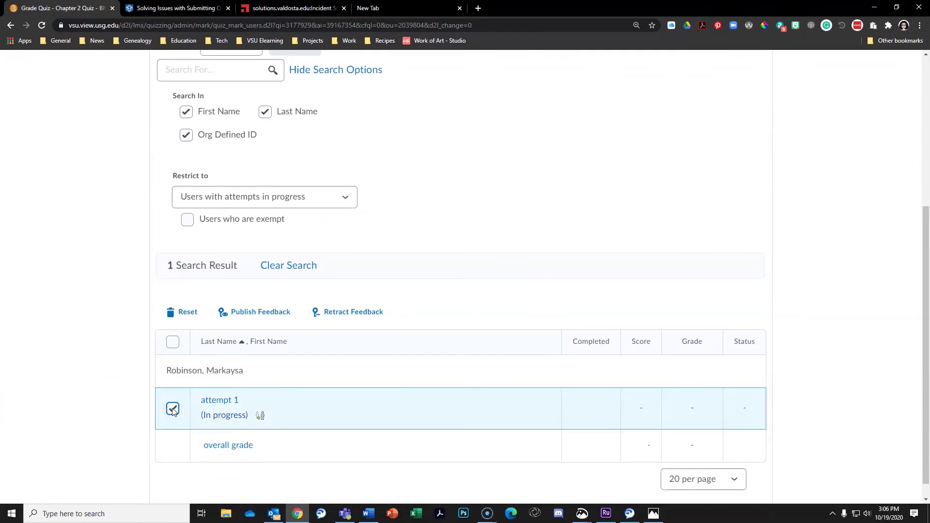
{"action": "left_click", "coordinate": [175, 314]}
{"action": "left_click", "coordinate": [380, 214]}
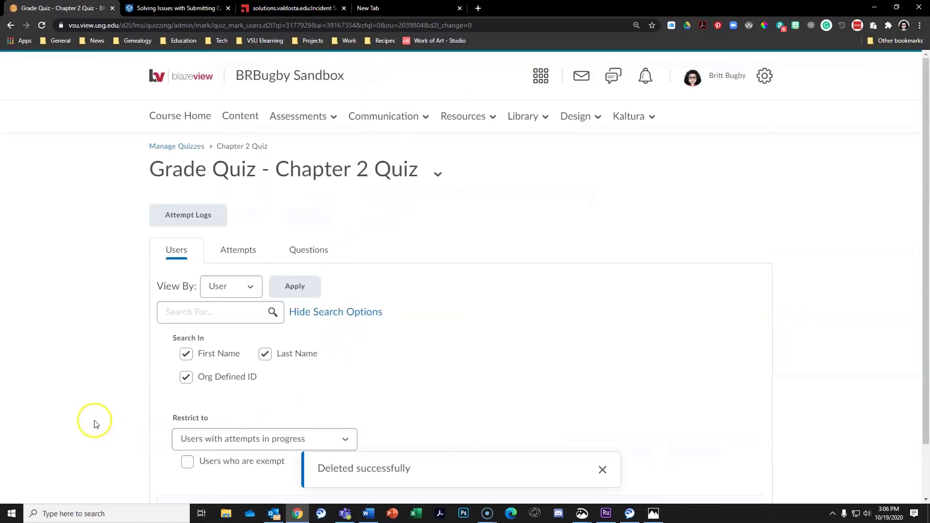
{"action": "scroll", "coordinate": [98, 427], "scroll_direction": "down", "scroll_amount": 1}
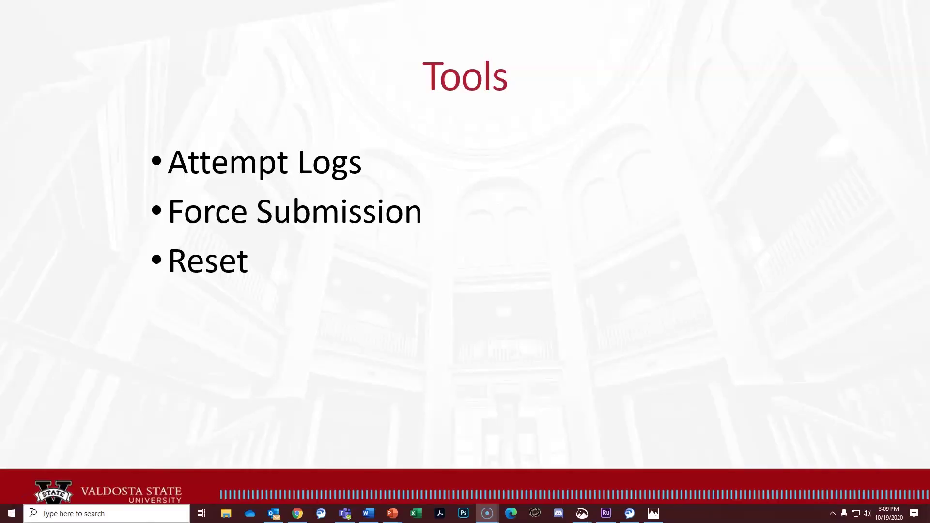